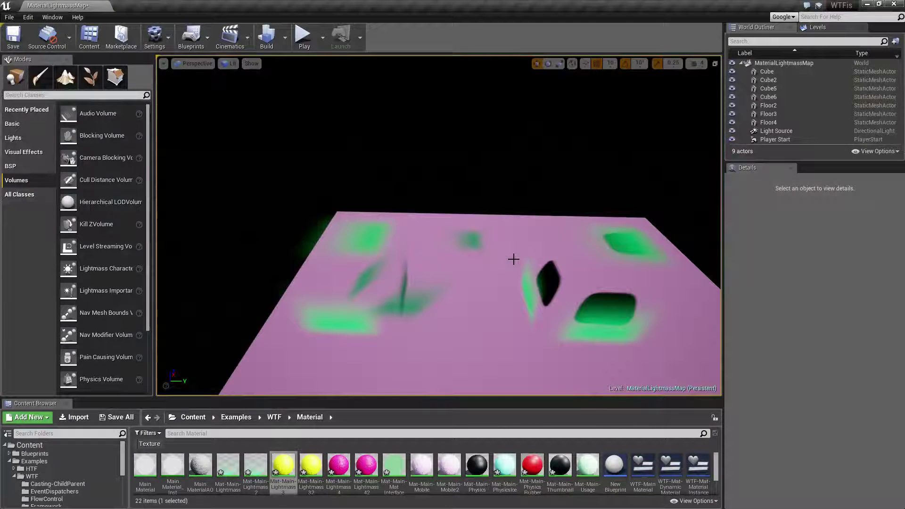
Open the Mat-Main-Lightmass material and display its Lightmass settings with the full property names readable
scroll(431, 344, down, 2)
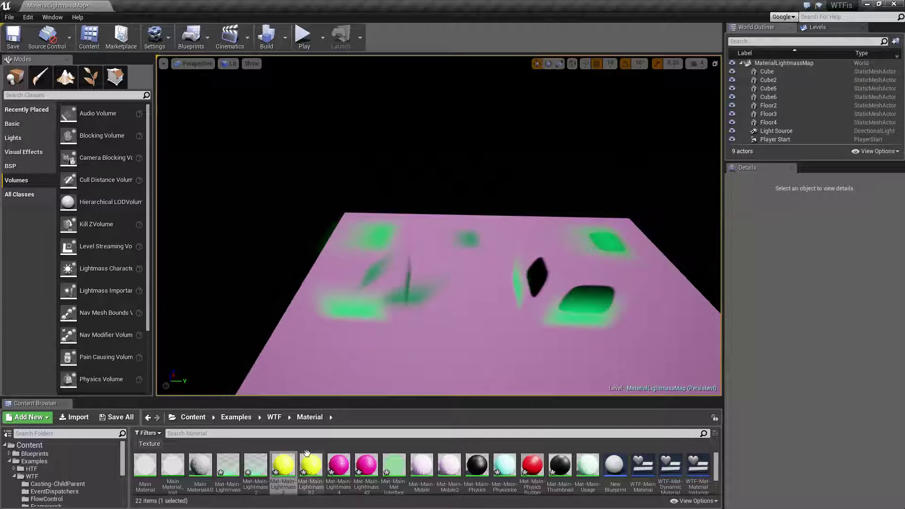
double_click(225, 467)
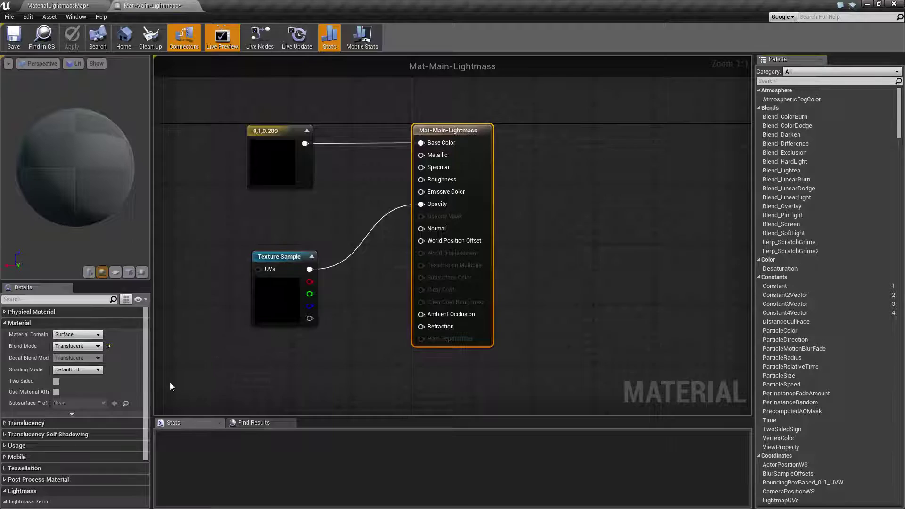
scroll(71, 419, down, 3)
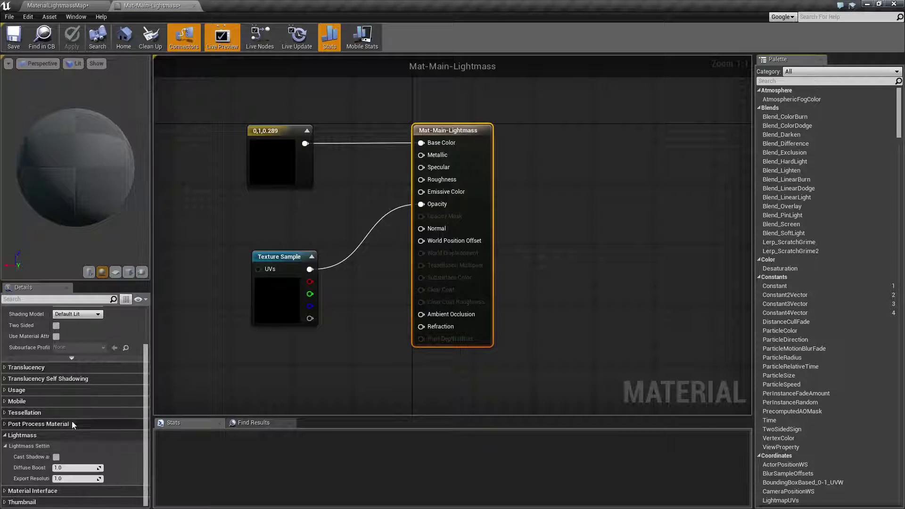
click(19, 446)
click(29, 478)
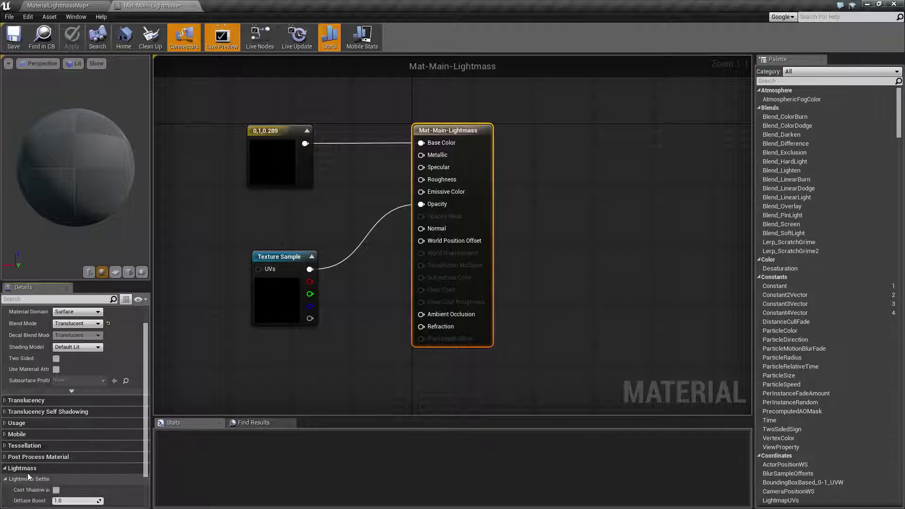
scroll(66, 467, down, 2)
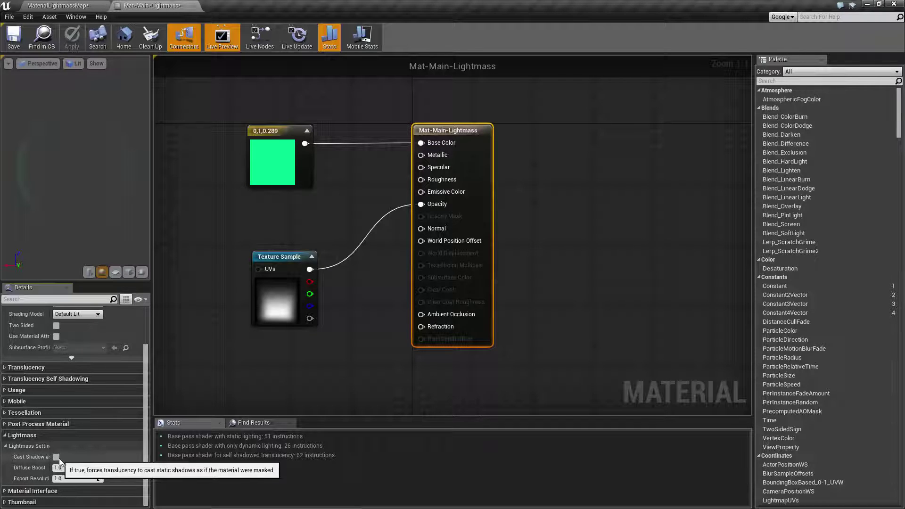
drag(51, 455, 85, 455)
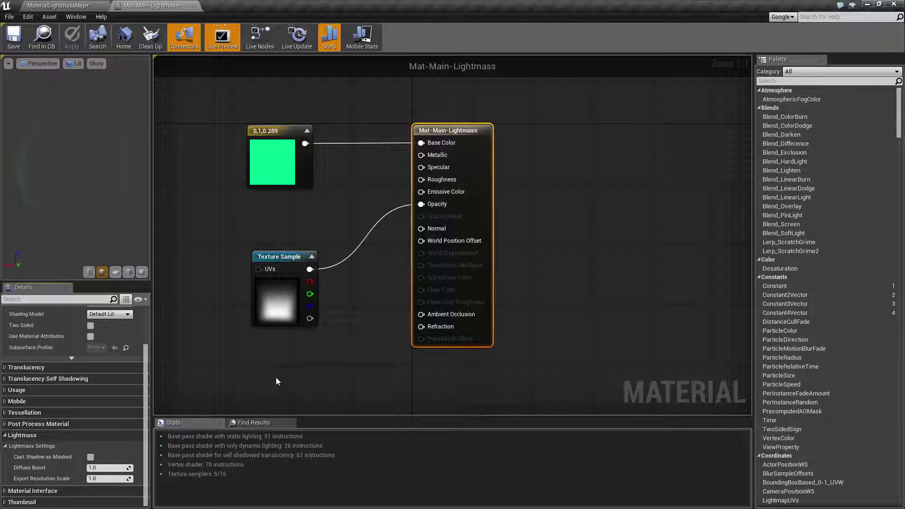
right_drag(287, 375, 329, 377)
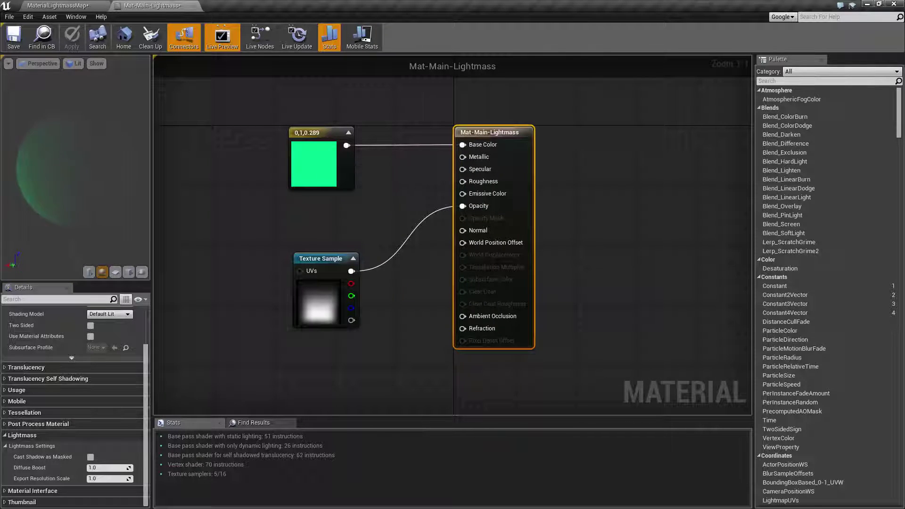
drag(62, 179, 90, 200)
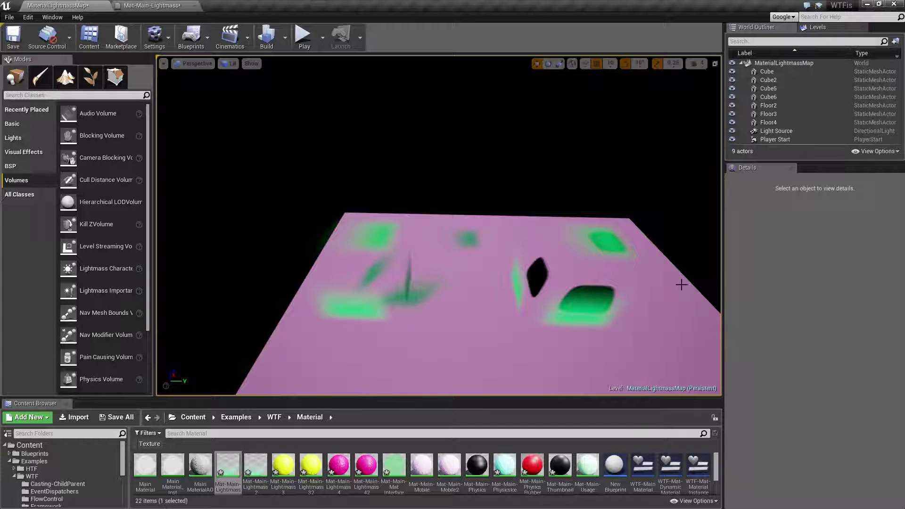
Examine the green translucent planes and the shadows they cast on the pink floor from several angles
right_drag(683, 284, 602, 246)
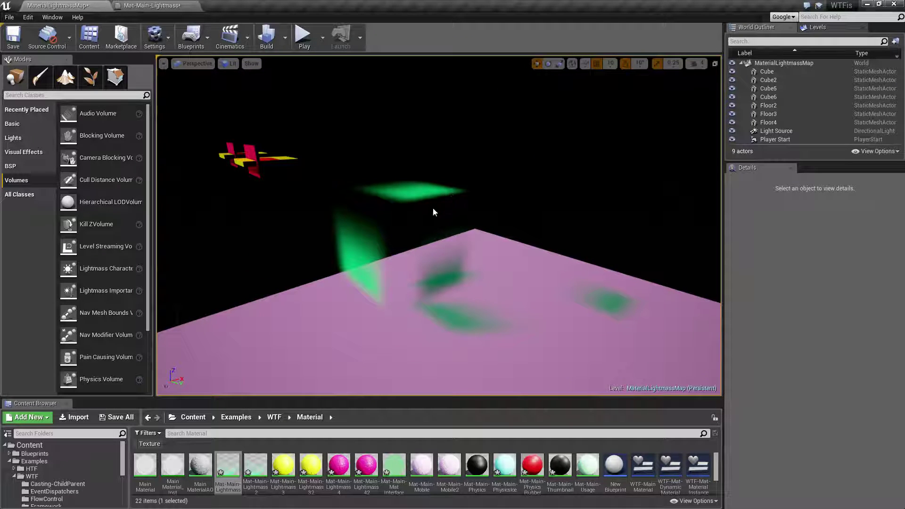
right_drag(433, 209, 478, 231)
key(w)
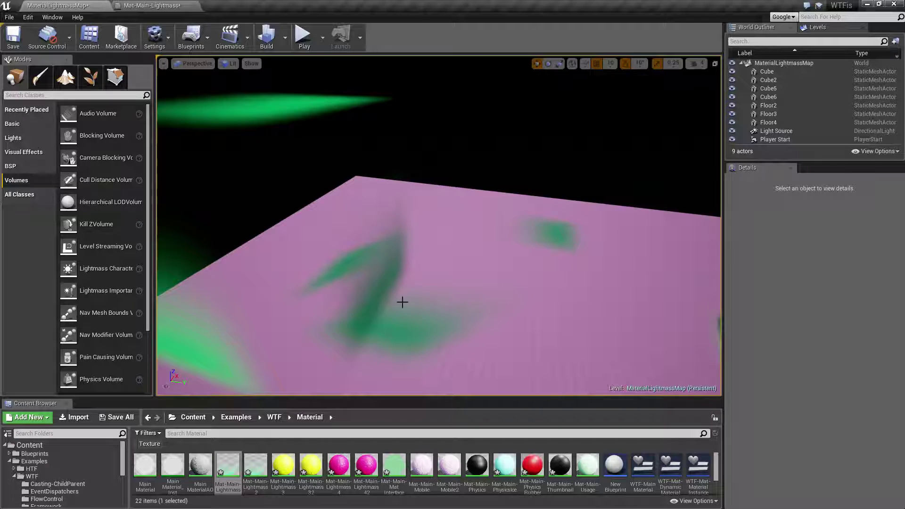
click(155, 6)
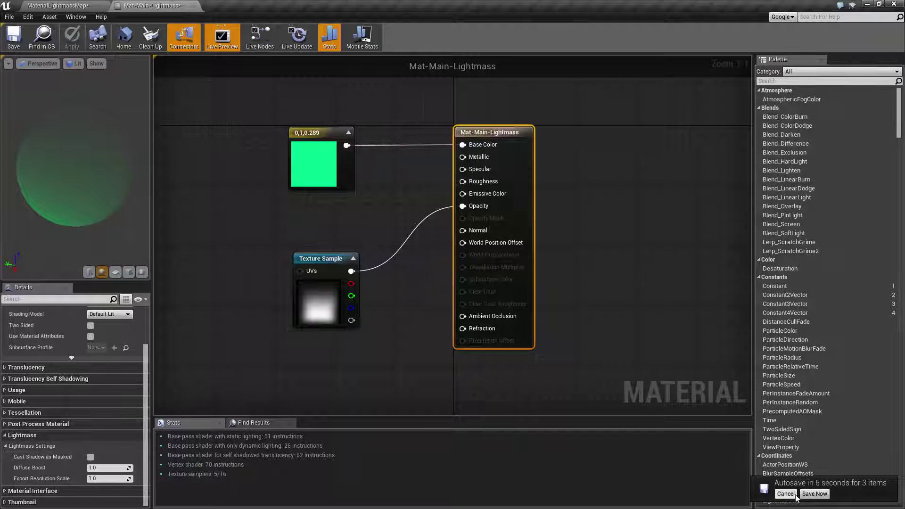
click(73, 5)
right_drag(584, 329, 490, 198)
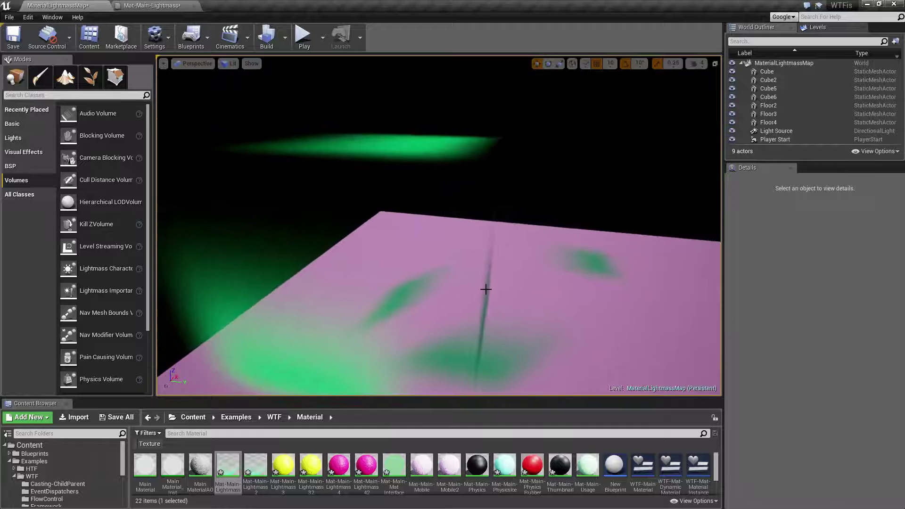
mouse_move(485, 289)
right_down()
mouse_move(507, 306)
mouse_move(480, 344)
mouse_move(419, 311)
mouse_move(400, 288)
mouse_move(485, 289)
mouse_move(469, 262)
mouse_move(501, 263)
mouse_move(479, 268)
mouse_move(494, 294)
right_up()
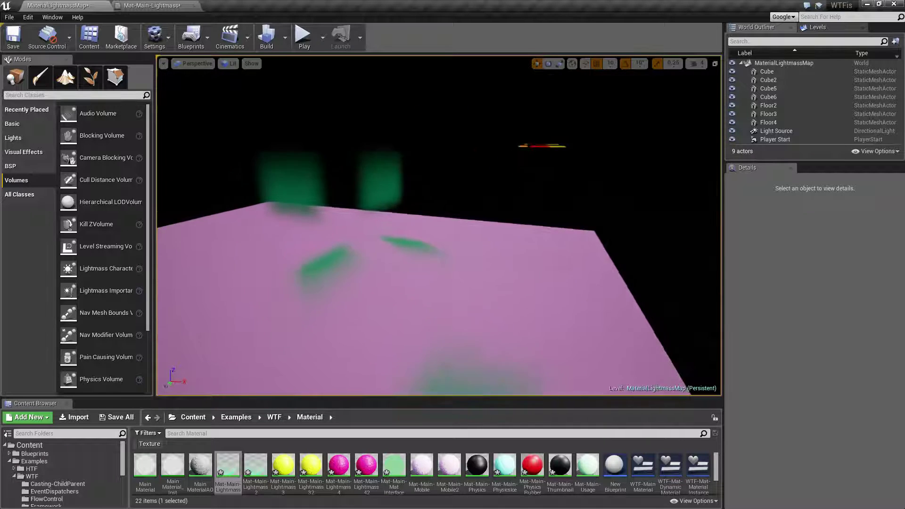
right_drag(447, 258, 447, 258)
click(447, 258)
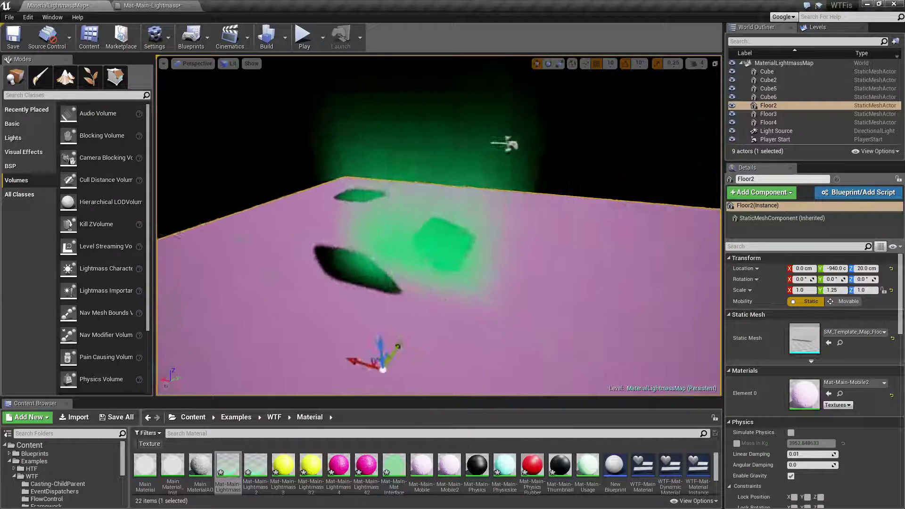
right_drag(496, 242, 496, 243)
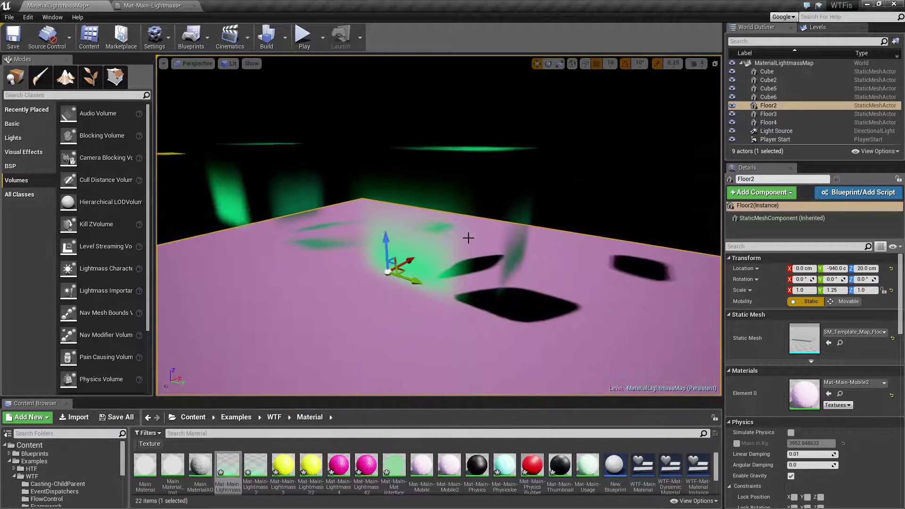
Check the Cast Shadow as Masked option of Mat-Main-Lightmass against the soft and solid shadows on the level's pink floor
click(150, 5)
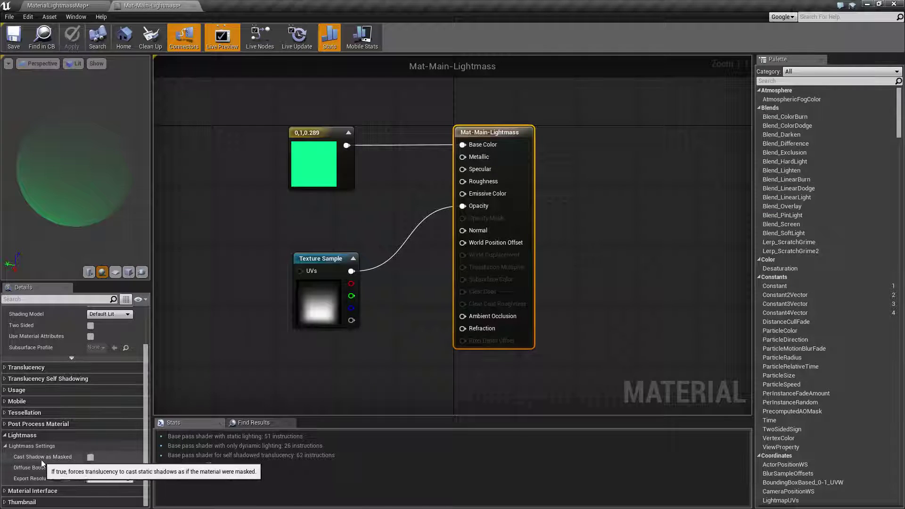
click(95, 6)
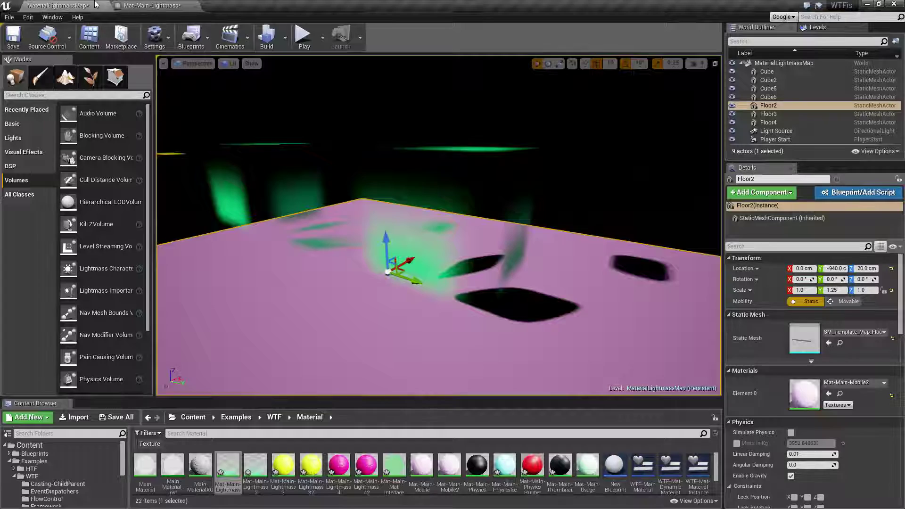
right_drag(438, 226, 429, 234)
right_drag(429, 296, 428, 296)
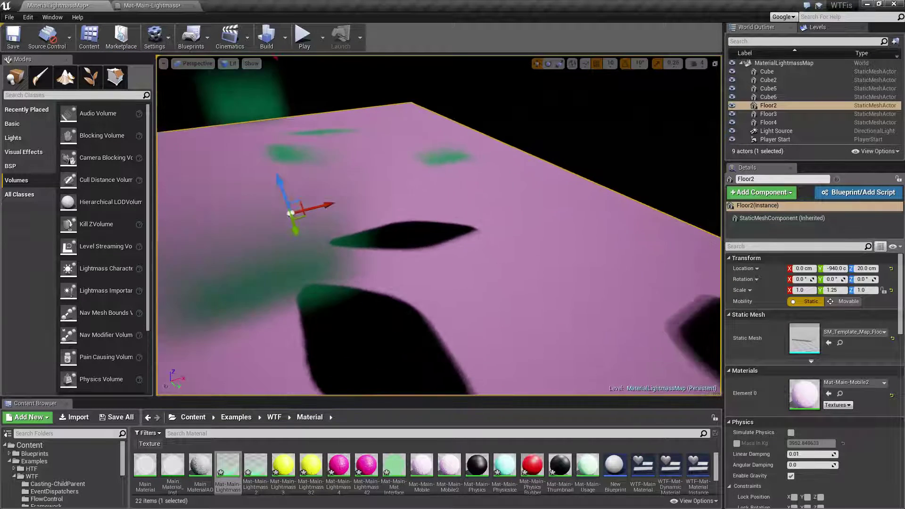
right_drag(429, 235, 507, 311)
right_drag(464, 282, 341, 145)
right_drag(474, 326, 474, 326)
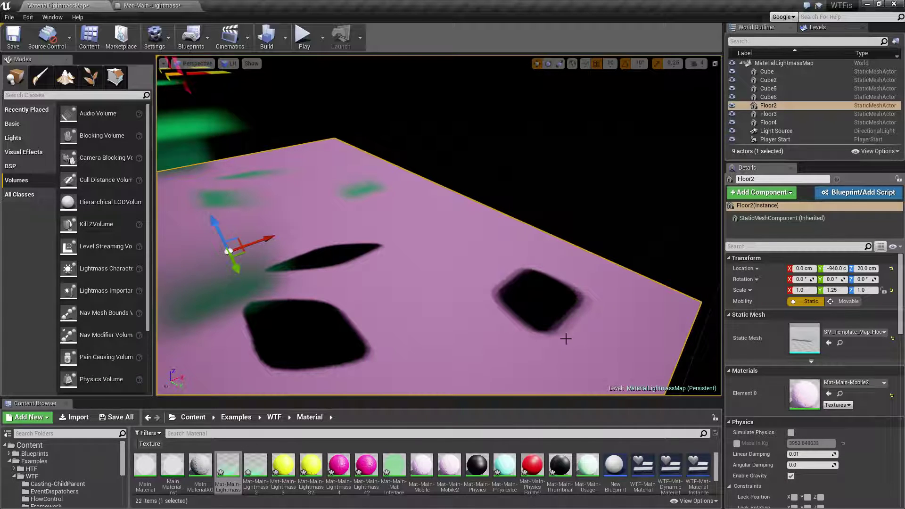
right_drag(439, 265, 438, 265)
right_drag(312, 204, 399, 279)
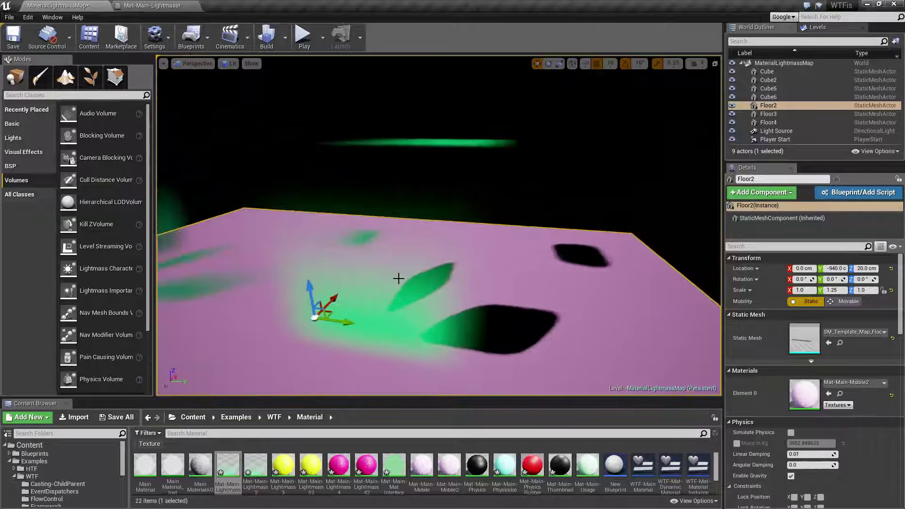
right_drag(468, 315, 469, 314)
right_drag(464, 254, 464, 255)
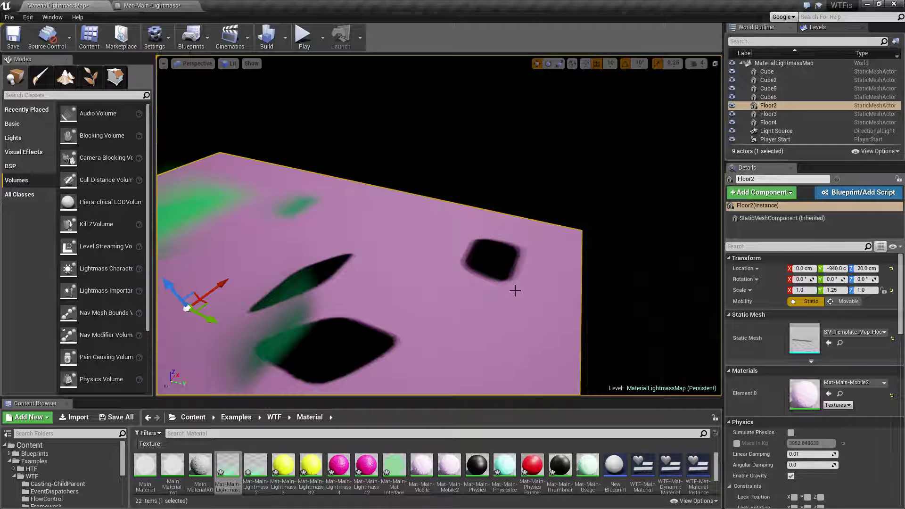
right_drag(514, 290, 510, 283)
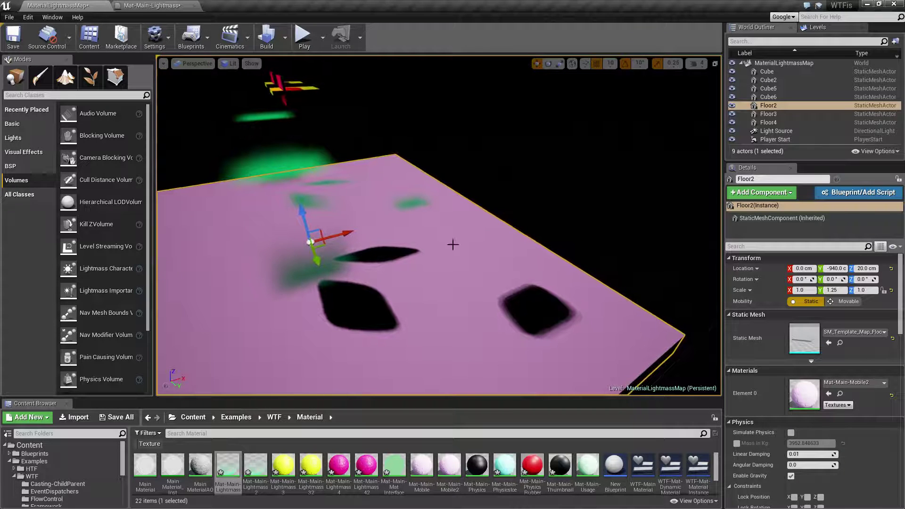
click(152, 5)
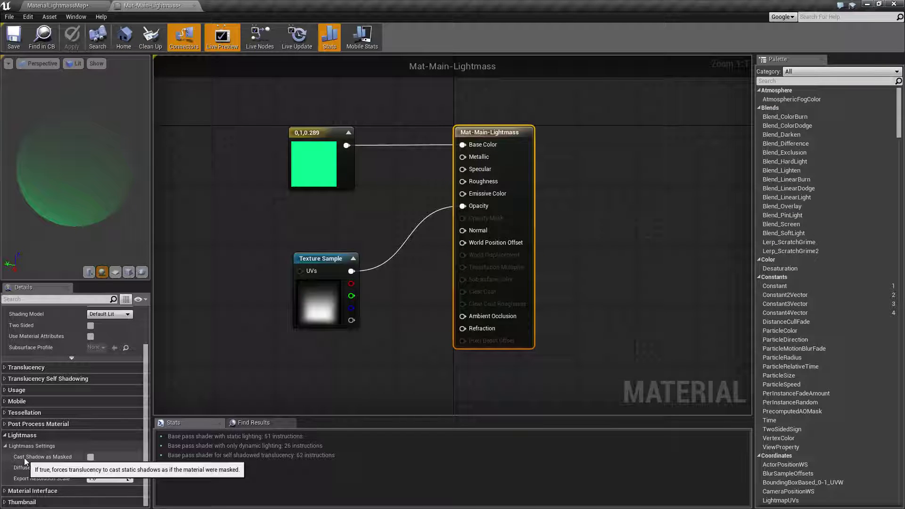
click(84, 5)
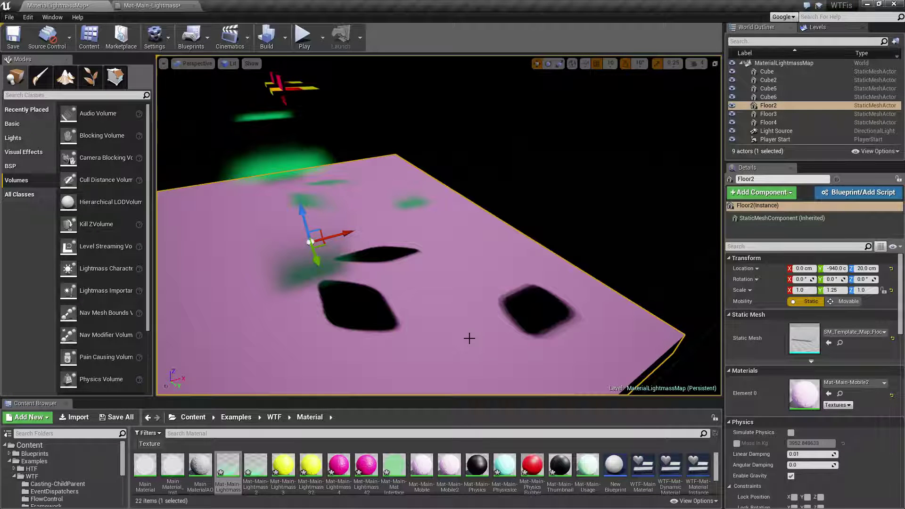
Find the two yellow floors with pink walls in the level and check the Diffuse Boost setting of Mat-Main-Lightmass
right_drag(438, 225, 532, 198)
right_drag(296, 198, 452, 198)
right_drag(422, 265, 460, 318)
click(147, 5)
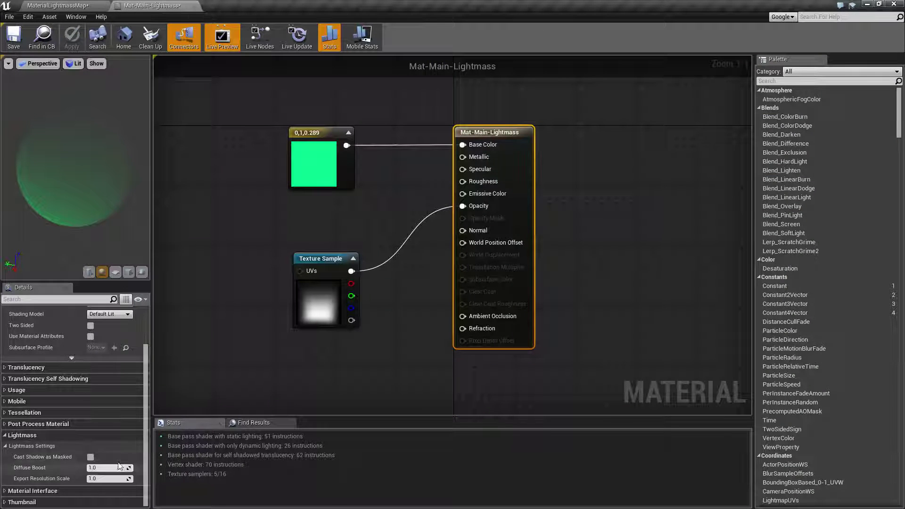
Open the Mat-Main-Lightmass42 material from the level's Material folder and review its Lightmass settings
click(58, 5)
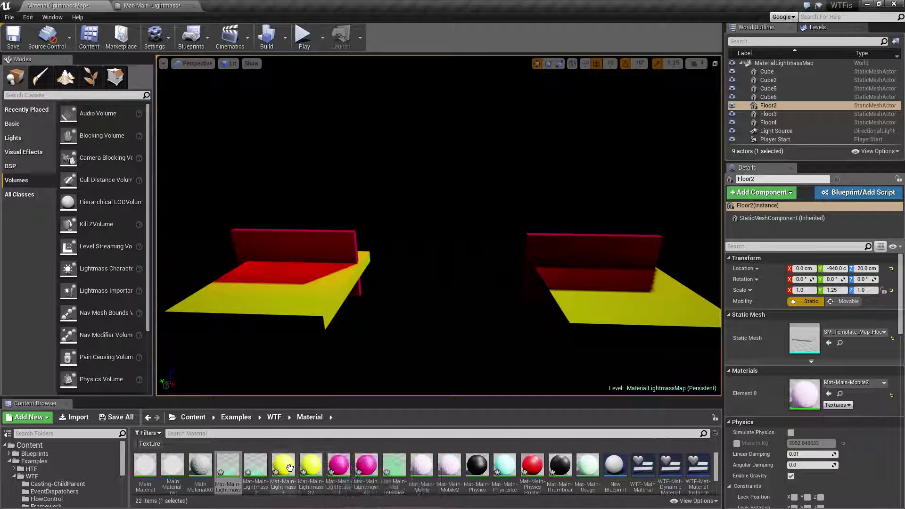
click(358, 469)
double_click(357, 469)
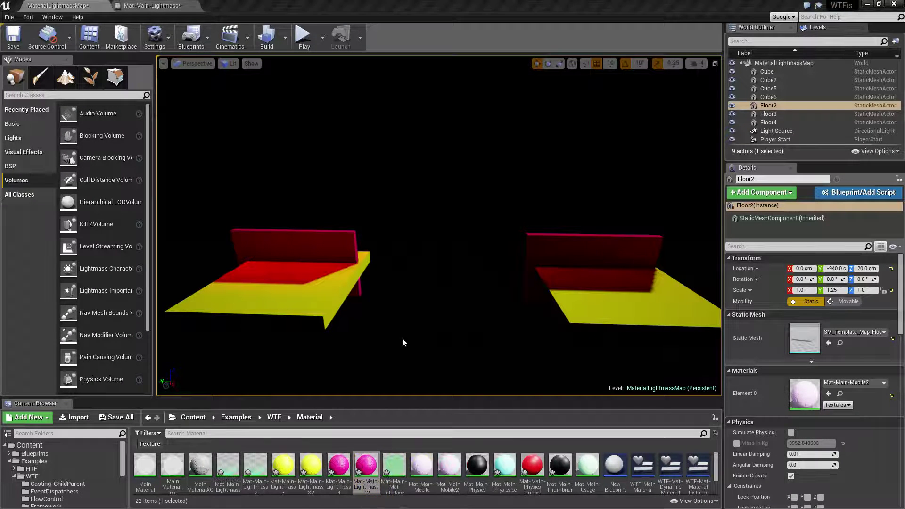
scroll(60, 434, down, 3)
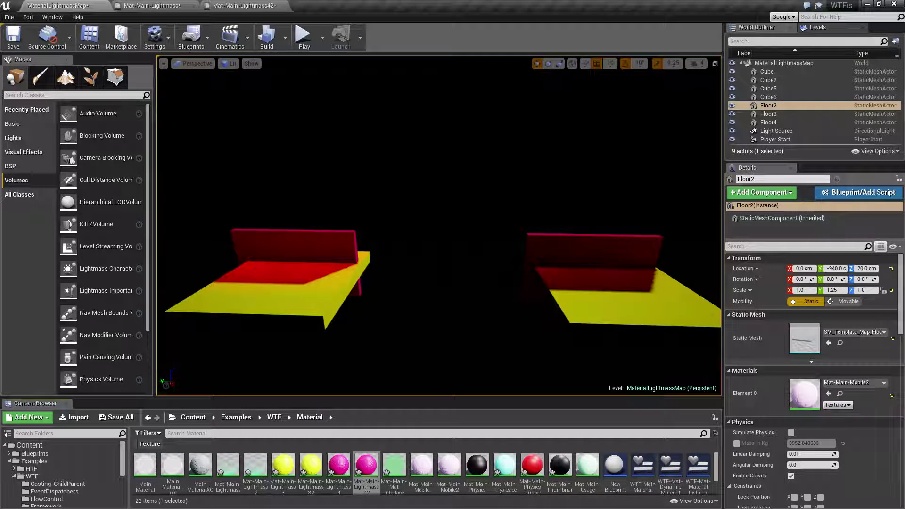
Compare the materials assigned to the Cube6 and Cube5 walls and the light they bounce onto the yellow floors
click(590, 246)
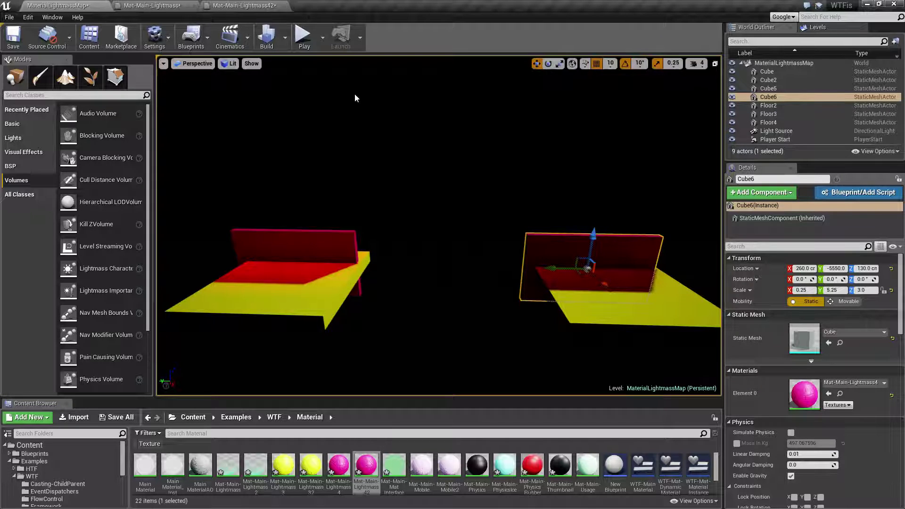
click(296, 260)
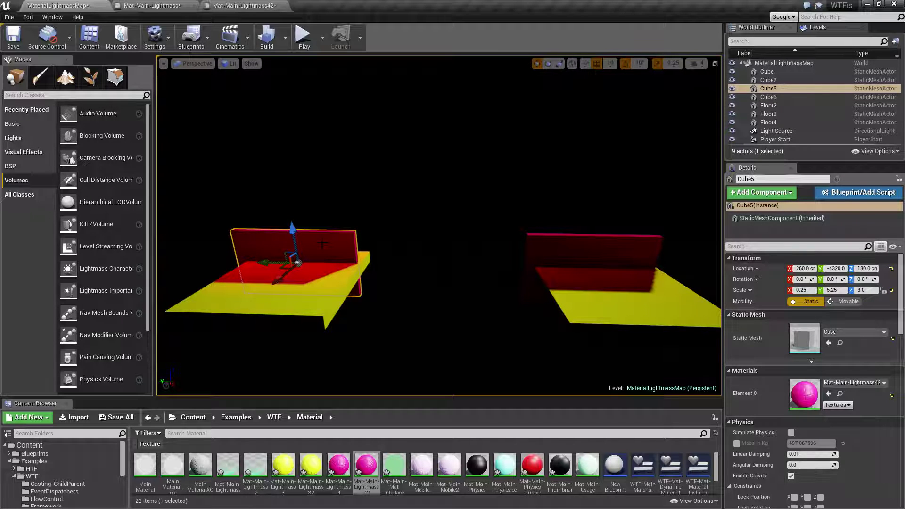
click(408, 301)
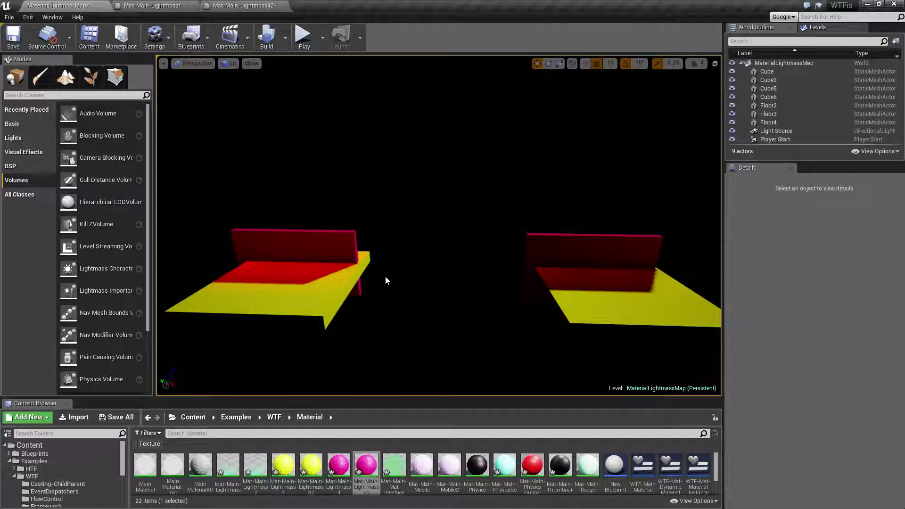
click(294, 247)
right_drag(294, 247, 179, 252)
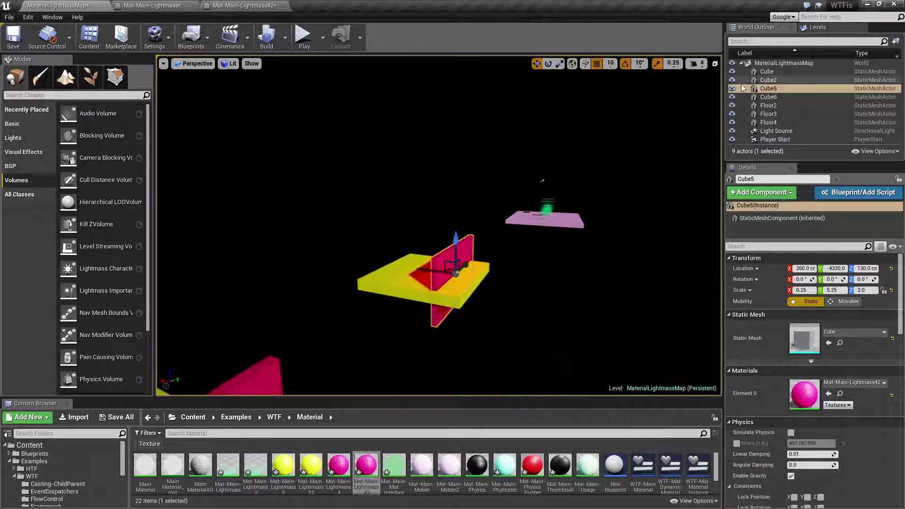
right_drag(529, 254, 428, 287)
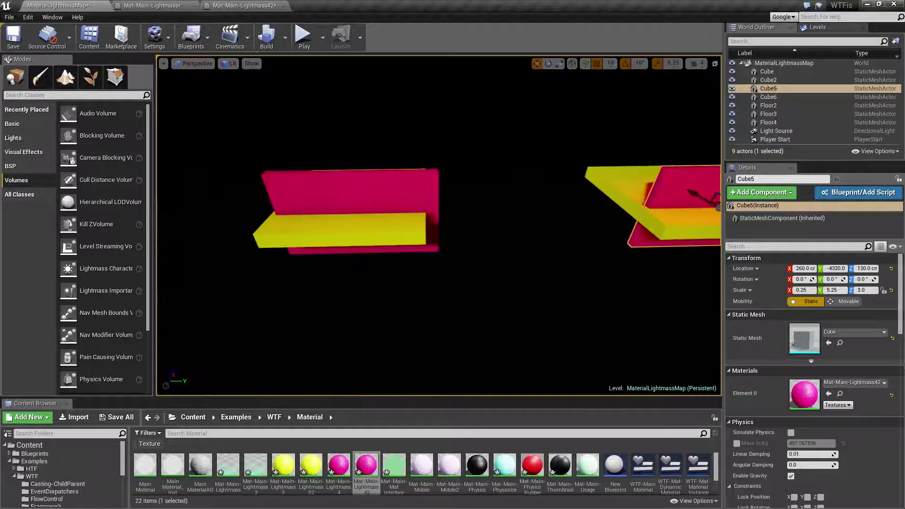
Select the Cube6 wall and examine close up the red light and shadow on its yellow floor
click(397, 240)
right_drag(494, 241, 643, 224)
alt+drag(410, 219, 375, 196)
right_drag(557, 274, 612, 217)
mouse_move(388, 198)
alt+mouse_down()
mouse_move(368, 197)
mouse_move(377, 199)
alt+mouse_up()
alt+right_drag(314, 330, 348, 330)
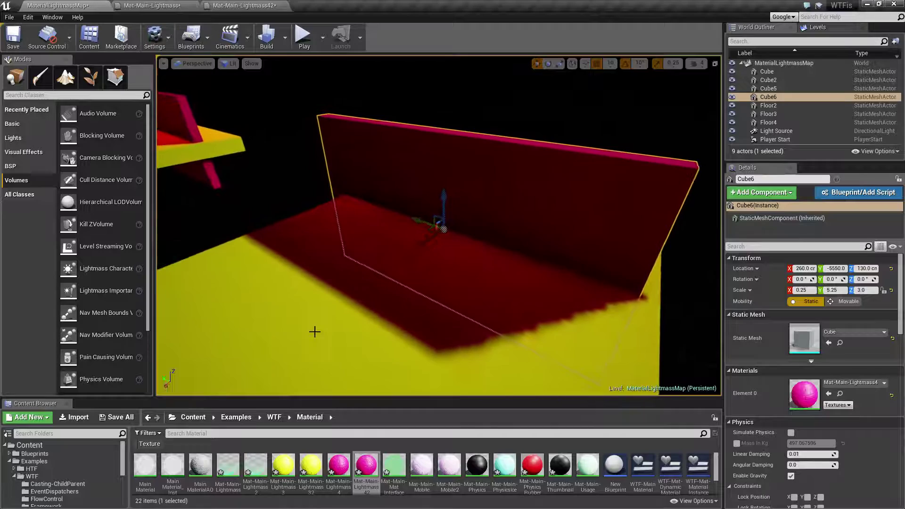
click(272, 334)
click(560, 191)
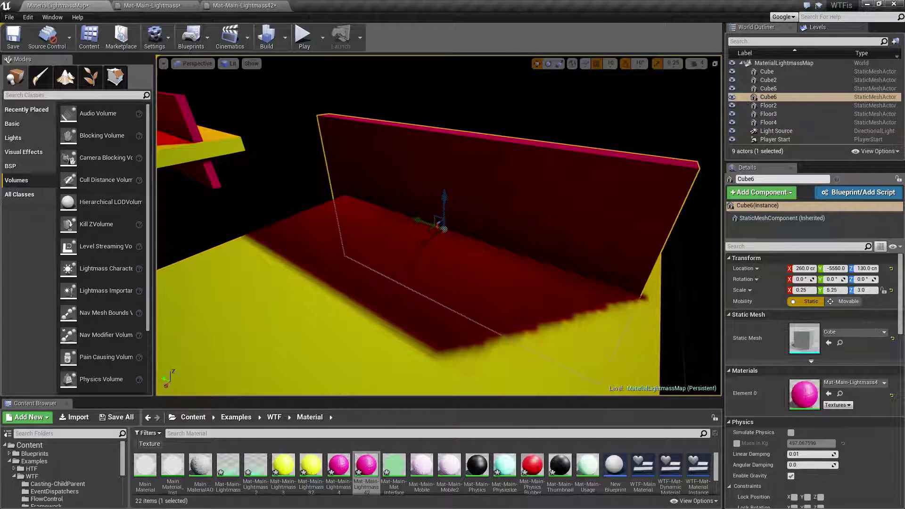
Examine the red bounced light on the yellow floor beside the Cube6 wall and on the floor beside the Cube5 wall
alt+drag(560, 192, 447, 210)
alt+drag(561, 191, 578, 160)
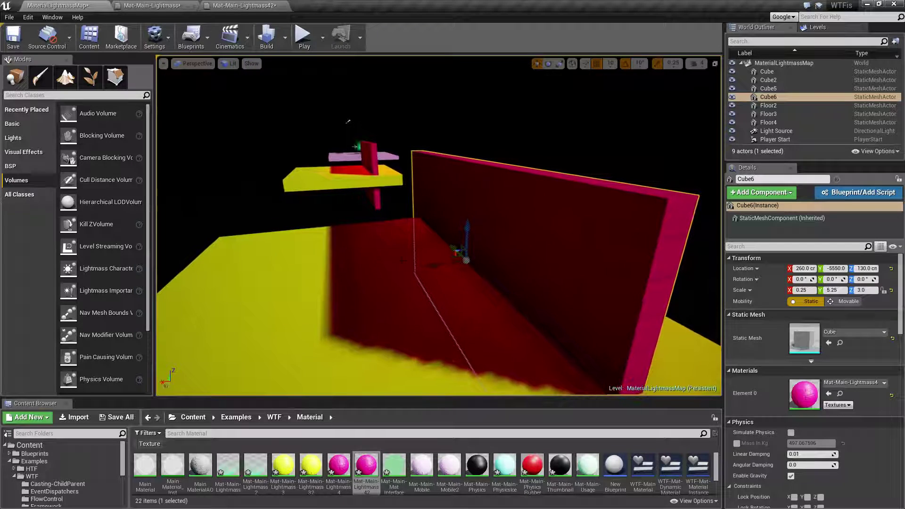
key(f)
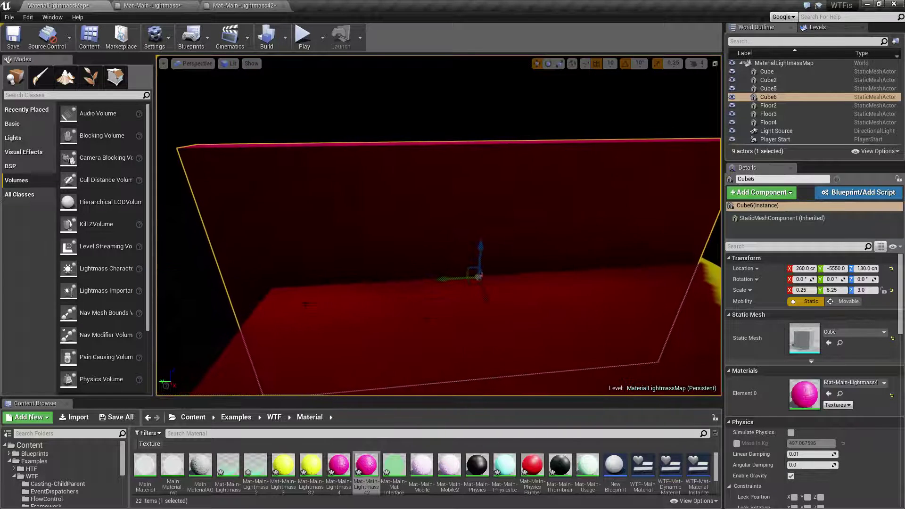
right_drag(585, 309, 542, 309)
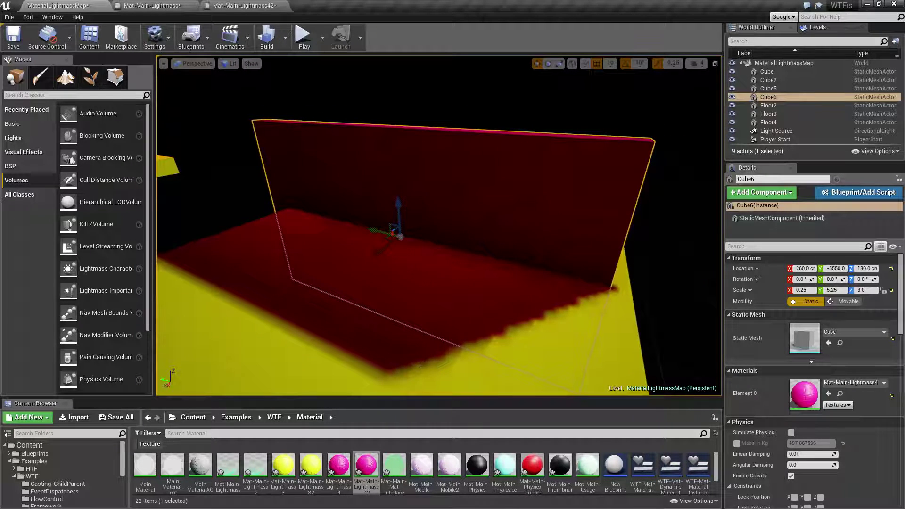
mouse_move(330, 214)
right_down()
mouse_move(278, 213)
mouse_move(358, 213)
mouse_move(302, 221)
mouse_move(245, 213)
mouse_move(236, 175)
mouse_move(236, 207)
mouse_move(339, 222)
right_up()
click(276, 213)
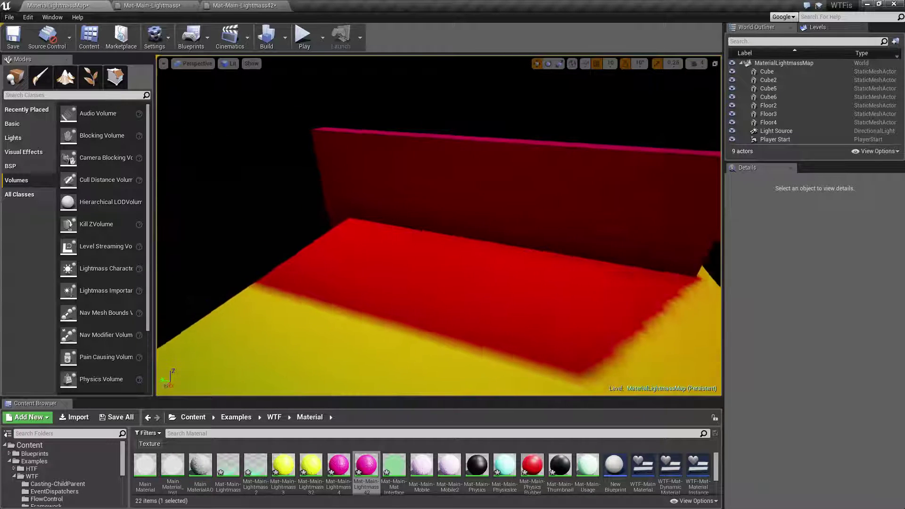
mouse_move(456, 276)
right_down()
mouse_move(499, 259)
mouse_move(457, 276)
right_up()
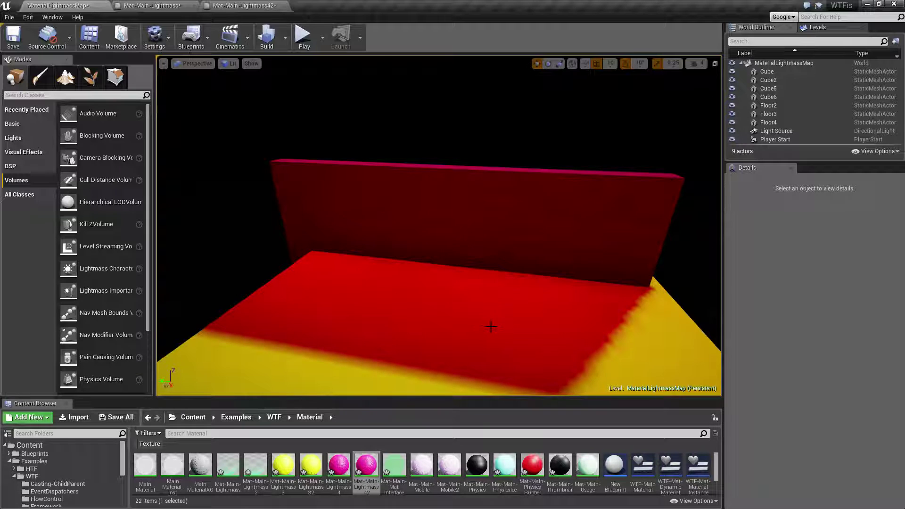
right_drag(485, 323, 358, 88)
right_drag(550, 282, 438, 278)
right_drag(565, 306, 500, 304)
Set the Diffuse Boost of the Mat-Main-Lightmass42 material to 1 and return to the MaterialLightmassMap level
click(216, 5)
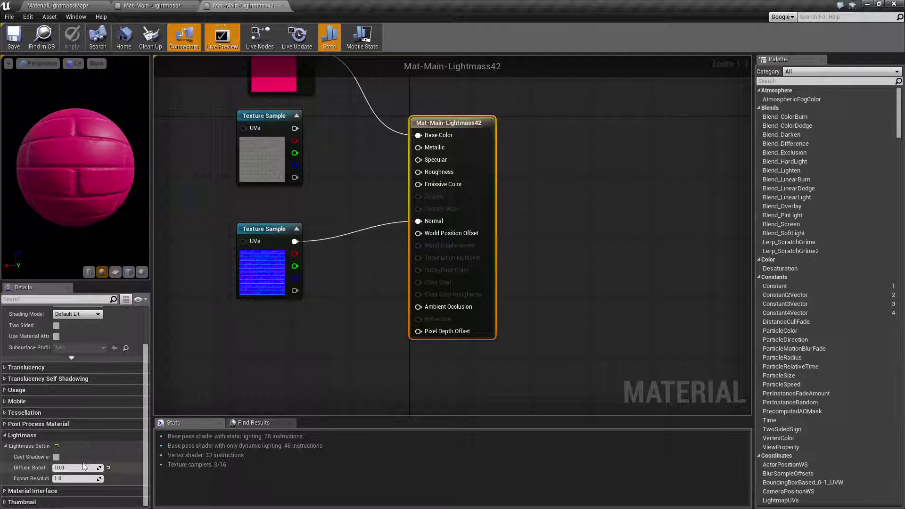
click(73, 468)
text(1)
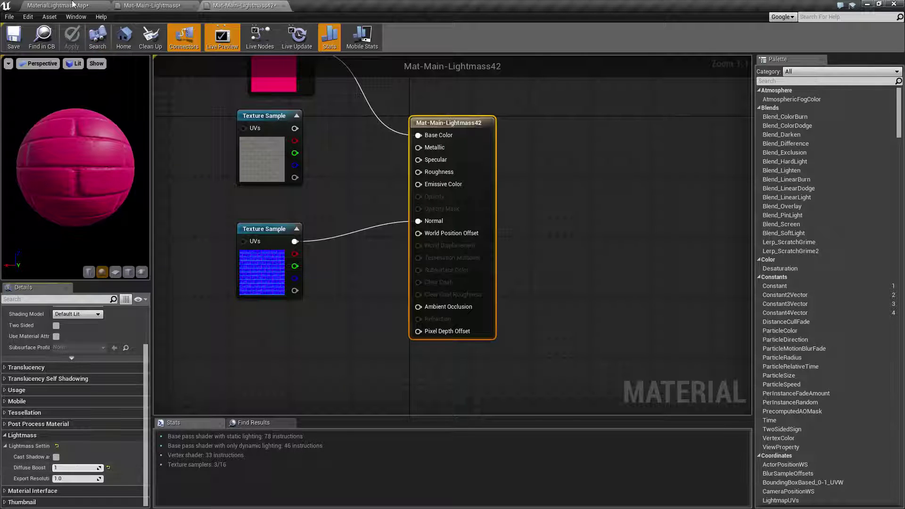
click(58, 5)
Apply the Mat-Main-Lightmass4 material to the Cube5 wall and leave nothing selected in the level
right_drag(496, 283, 551, 325)
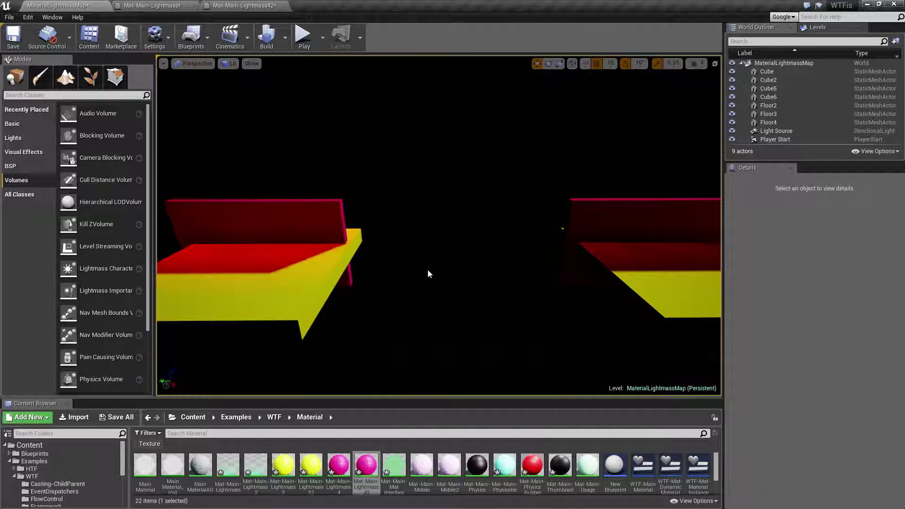
right_drag(456, 232, 498, 212)
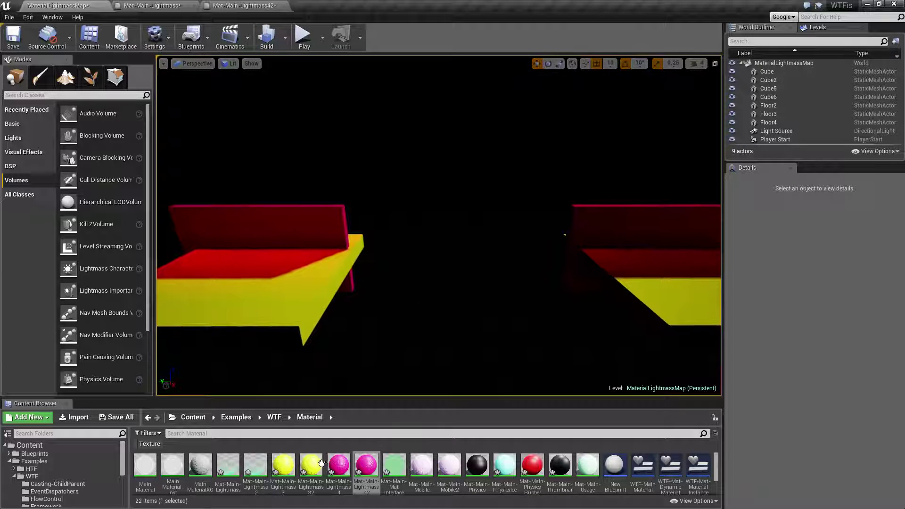
drag(338, 465, 290, 224)
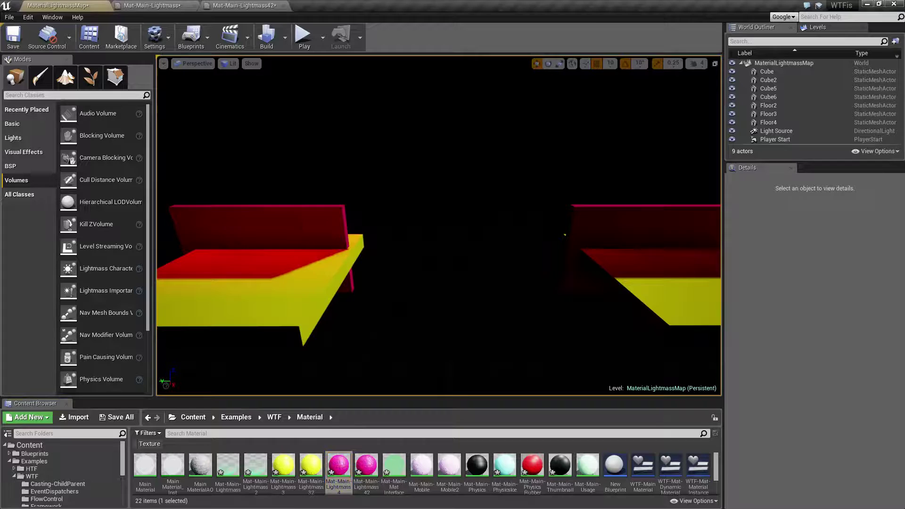
click(290, 224)
click(469, 278)
click(261, 263)
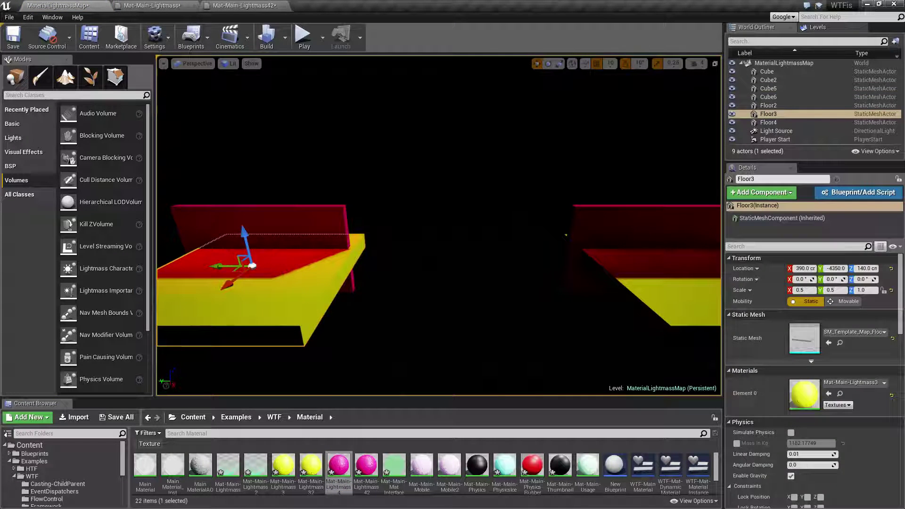
key(Escape)
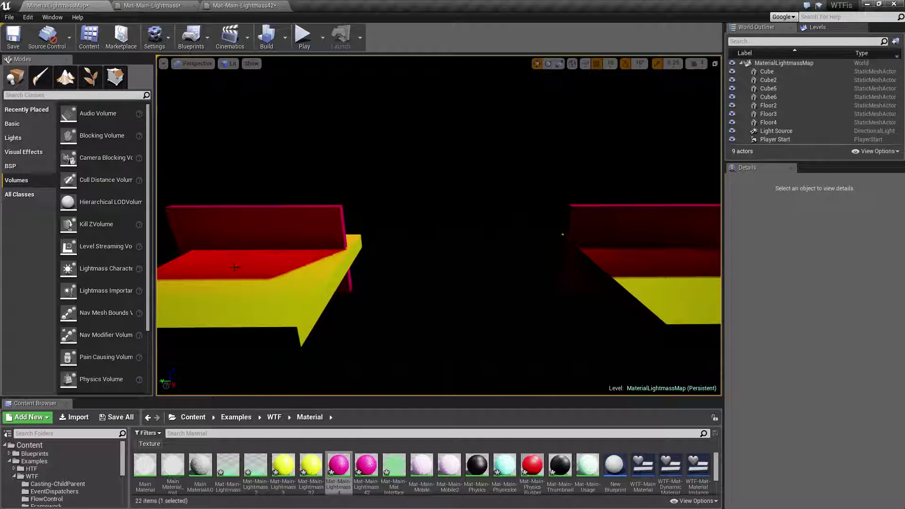
Rebuild the lighting of the MaterialLightmassMap level
right_drag(534, 340, 581, 341)
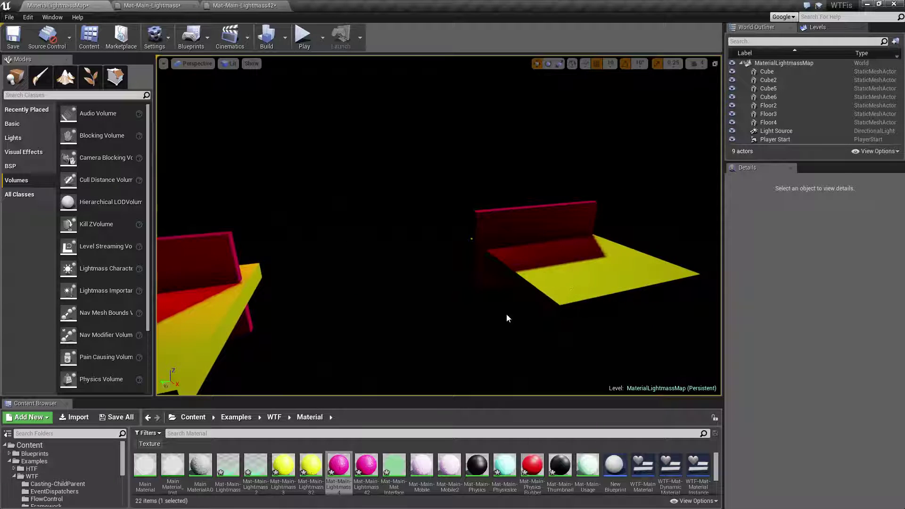
drag(507, 316, 338, 134)
click(268, 41)
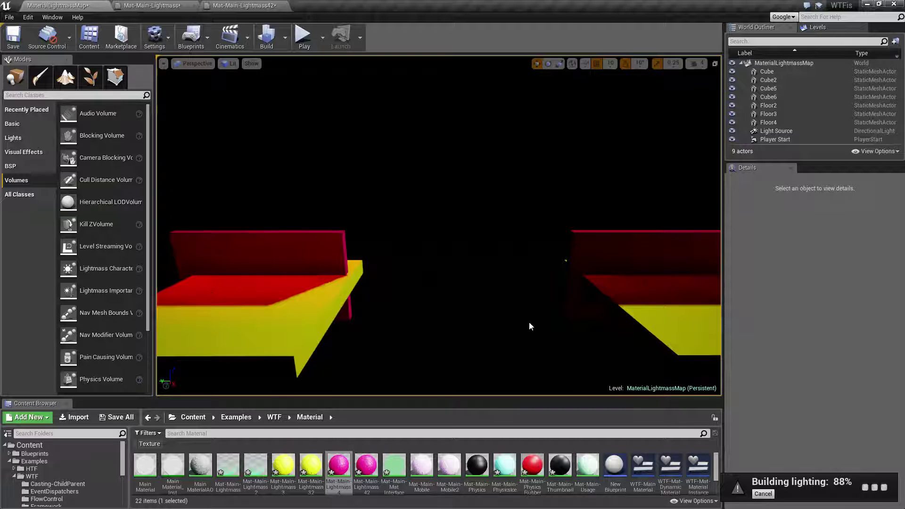
Compare the rebuilt bounced light at the two pink walls and select the Cube6 wall
right_drag(618, 302, 596, 296)
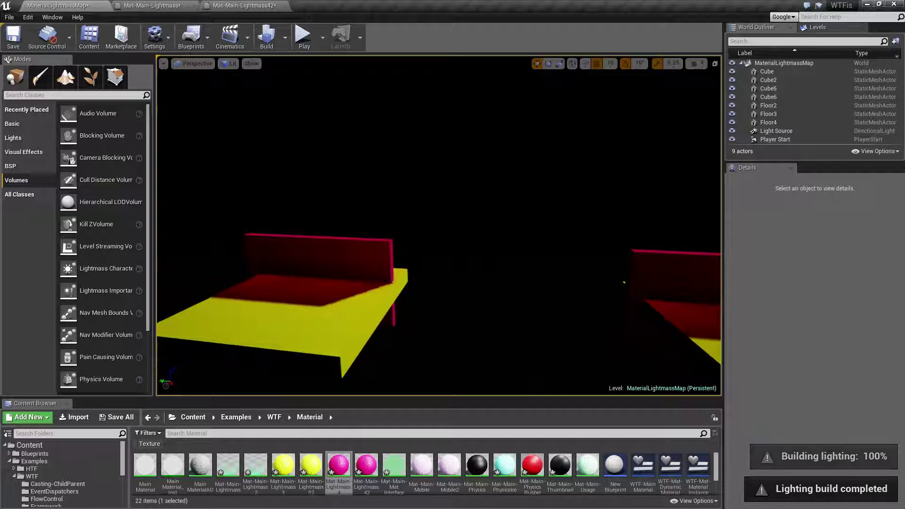
right_drag(393, 289, 414, 289)
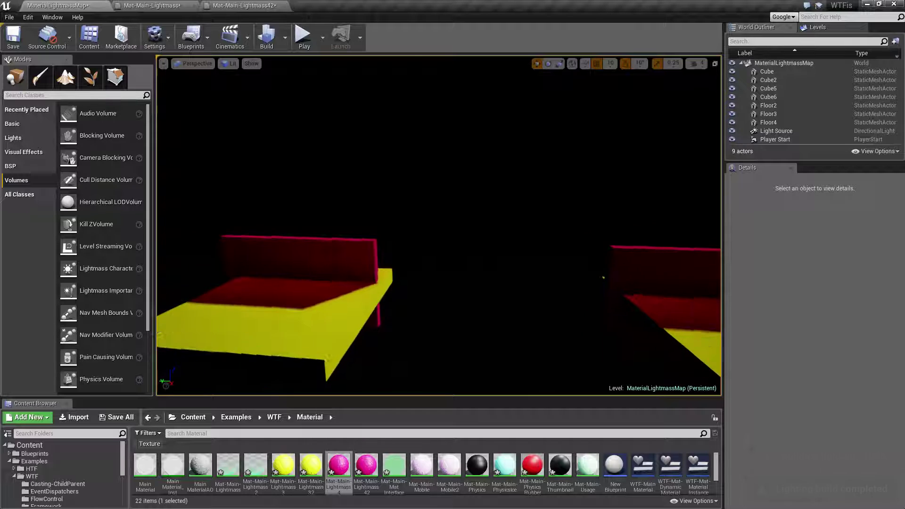
mouse_move(494, 323)
right_down()
mouse_move(523, 318)
mouse_move(494, 324)
right_up()
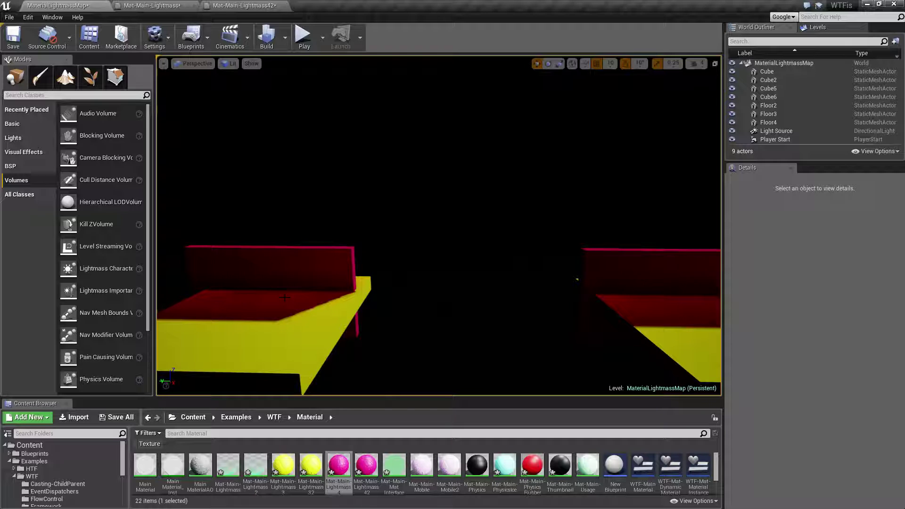
right_drag(413, 290, 353, 268)
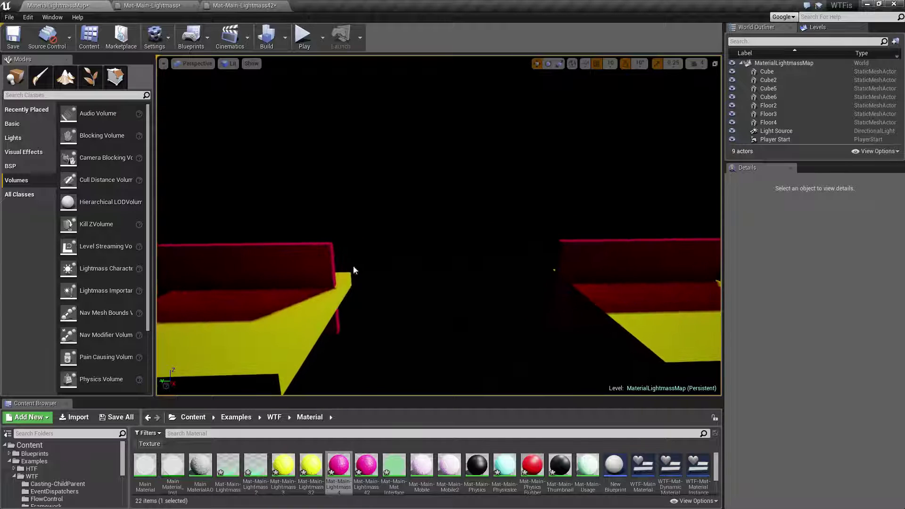
click(329, 268)
click(573, 277)
mouse_move(523, 304)
right_down()
mouse_move(524, 316)
mouse_move(523, 305)
right_up()
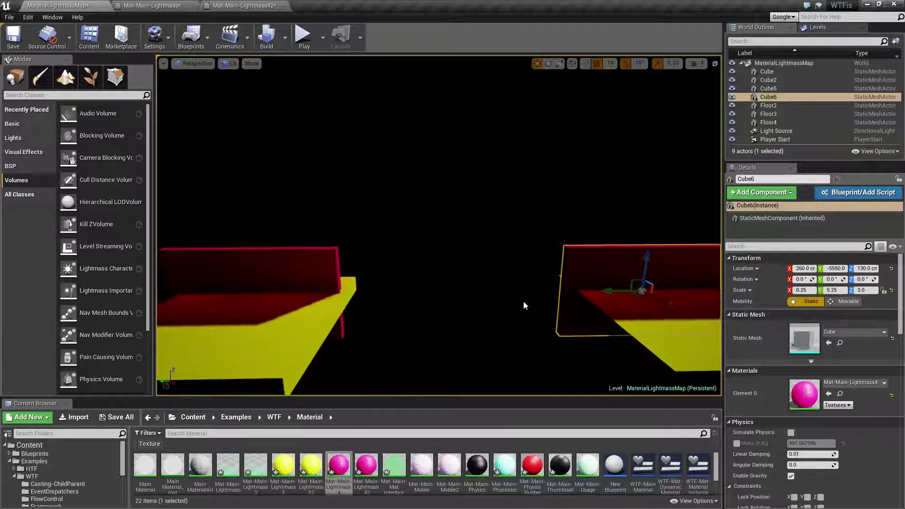
Set the Export Resolution Scale of the Mat-Main-Lightmass material to 2.0 and save the material
click(174, 6)
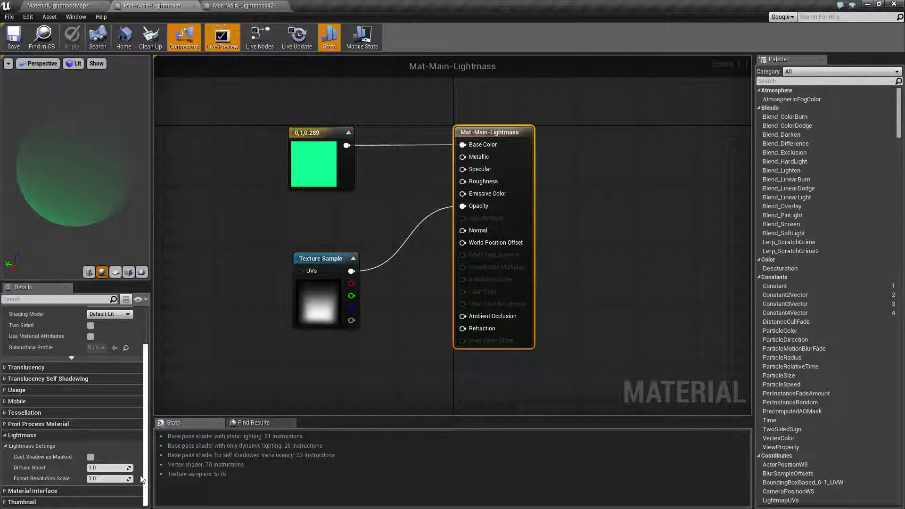
click(109, 479)
key(Return)
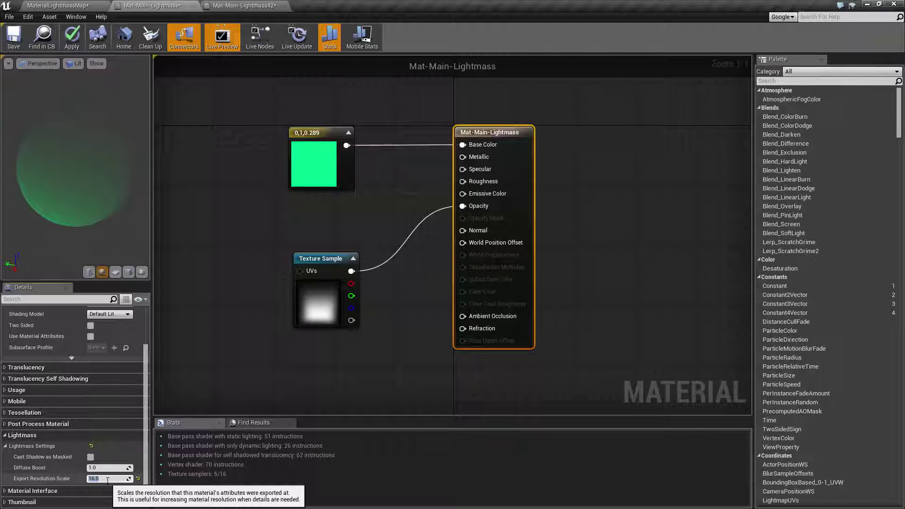
text(2)
key(Return)
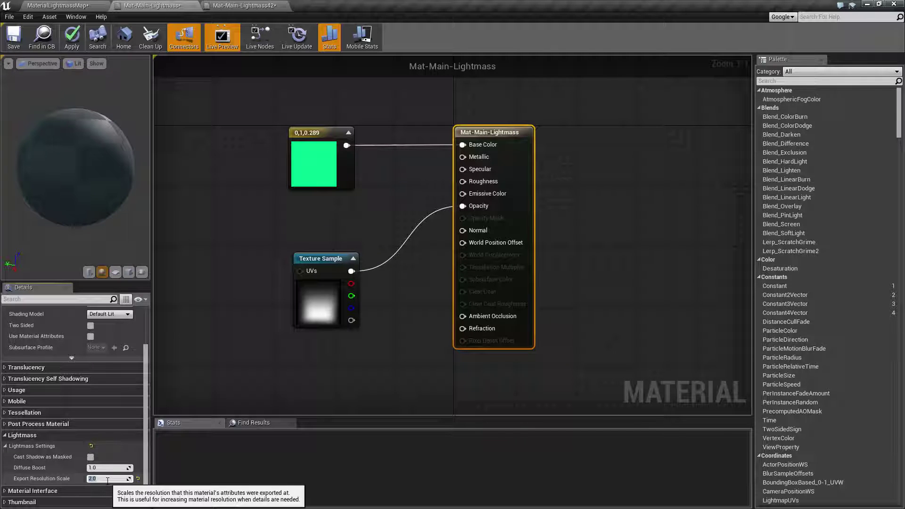
click(13, 42)
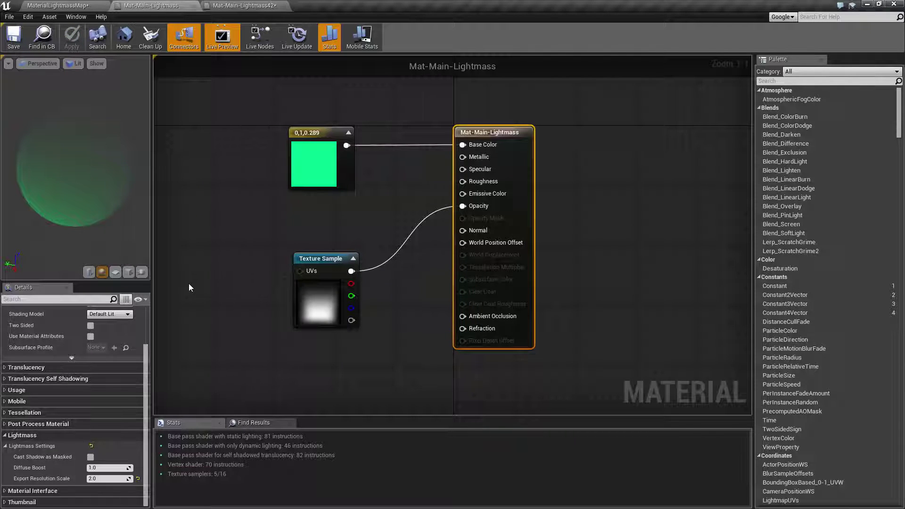
Return to the MaterialLightmassMap level and view both yellow floors with their pink walls
click(84, 3)
right_drag(457, 327, 486, 330)
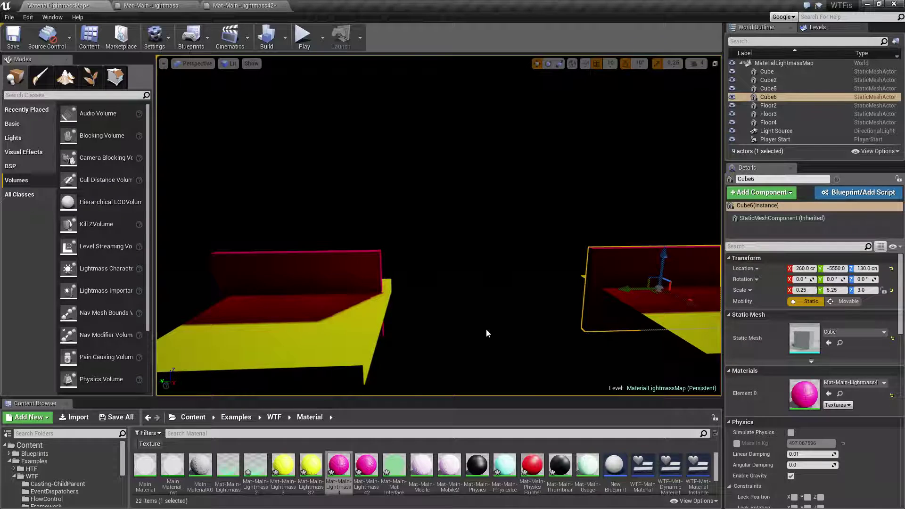
right_drag(486, 329, 463, 343)
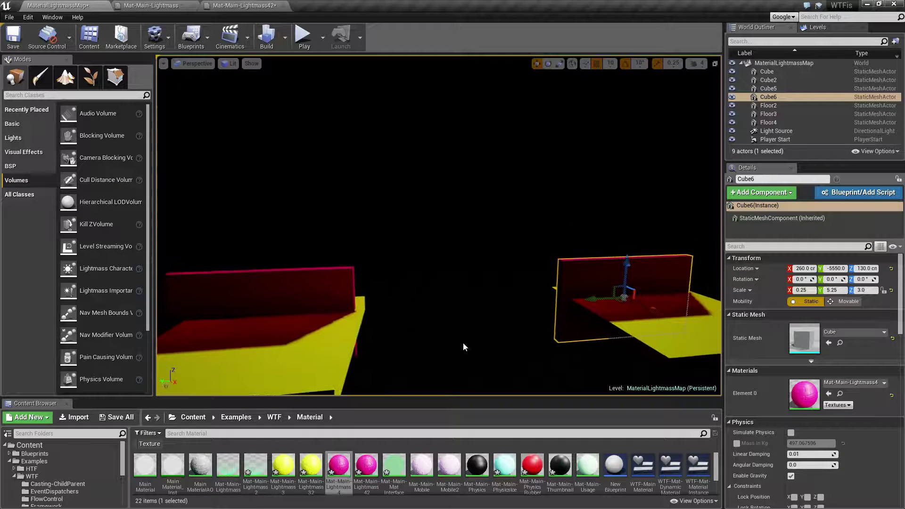